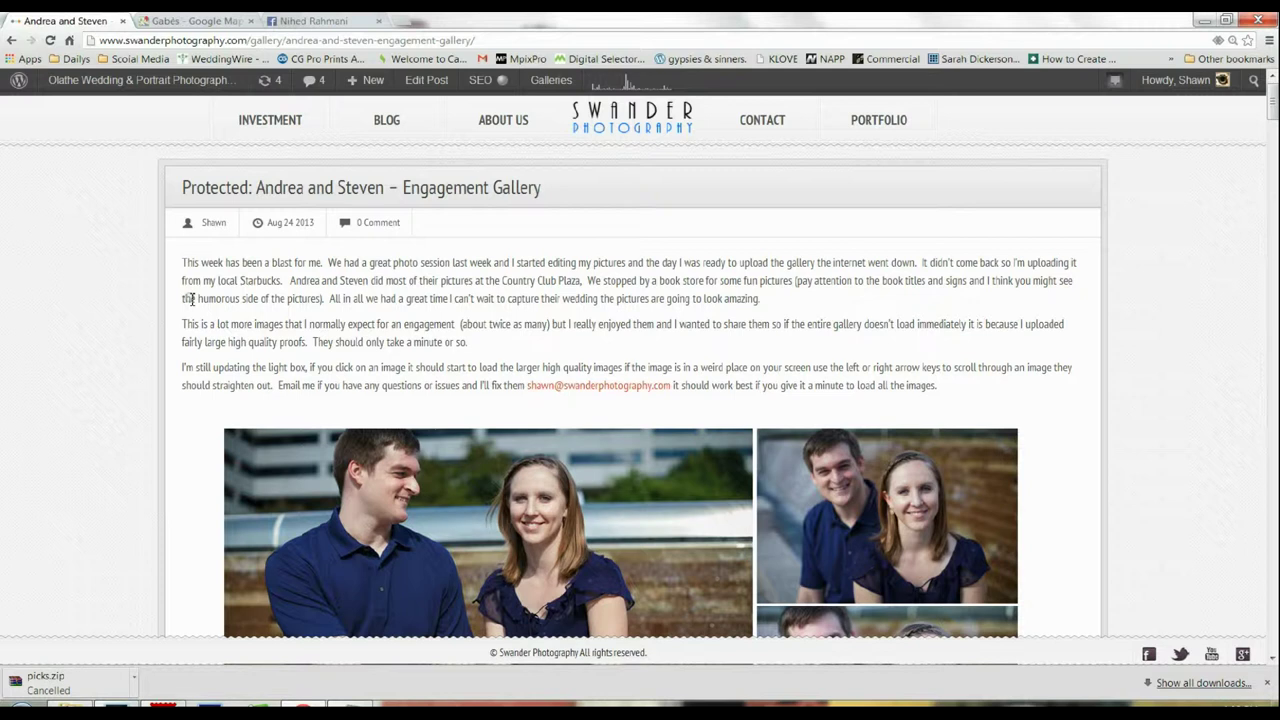
Scroll through the Andrea and Steven engagement gallery grid to find the couple's close-up photo.
{"action": "scroll", "coordinate": [191, 300], "scroll_direction": "down", "scroll_amount": 3}
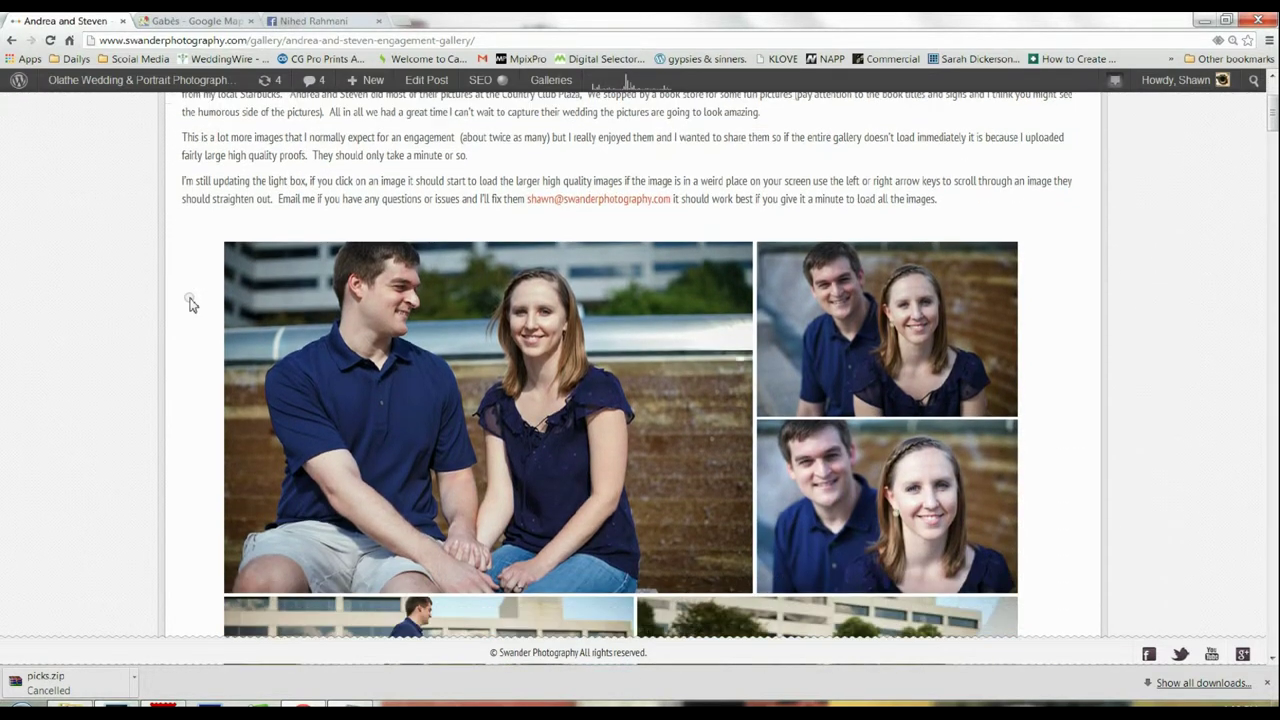
{"action": "scroll", "coordinate": [191, 303], "scroll_direction": "down", "scroll_amount": 1}
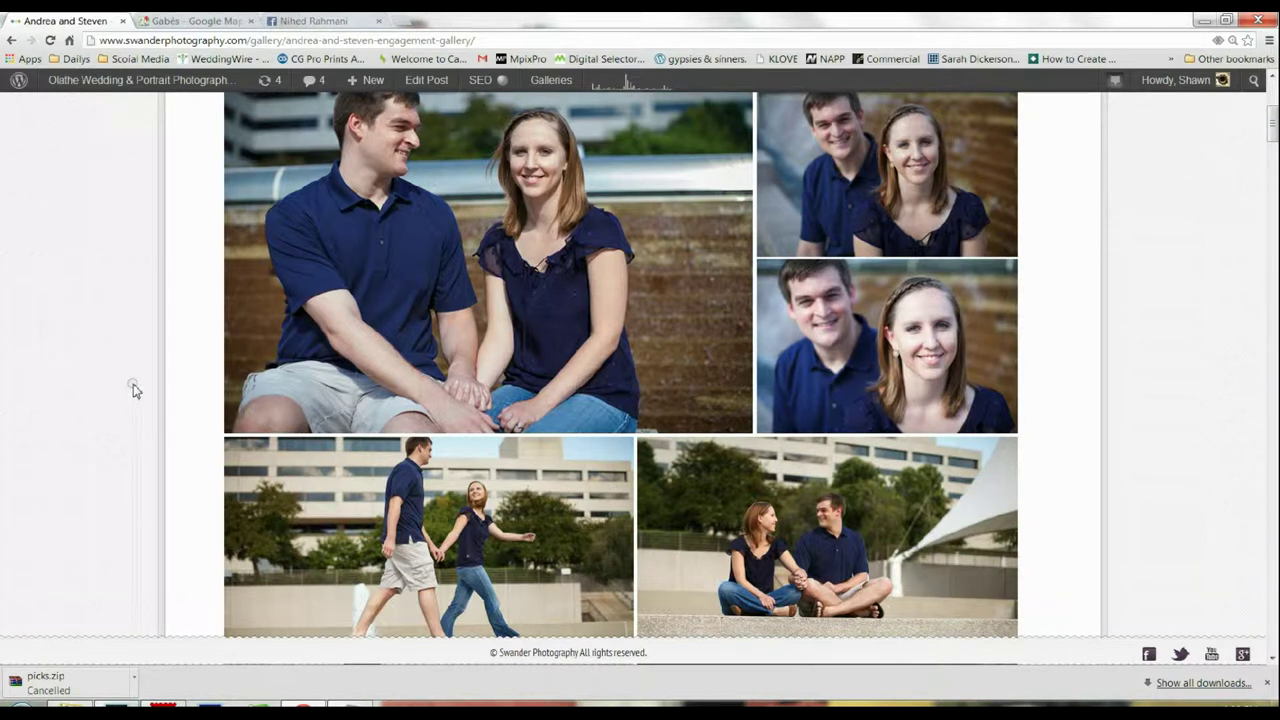
{"action": "scroll", "coordinate": [133, 384], "scroll_direction": "down", "scroll_amount": 2}
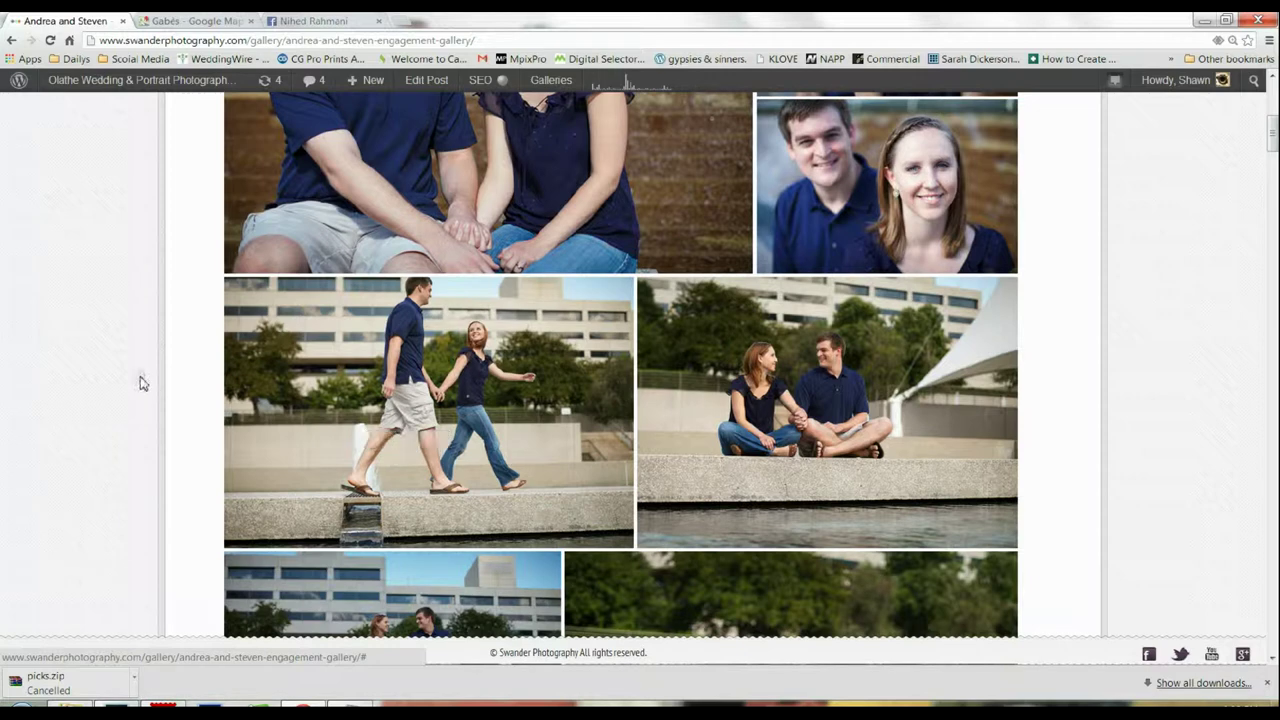
{"action": "scroll", "coordinate": [141, 382], "scroll_direction": "down", "scroll_amount": 5}
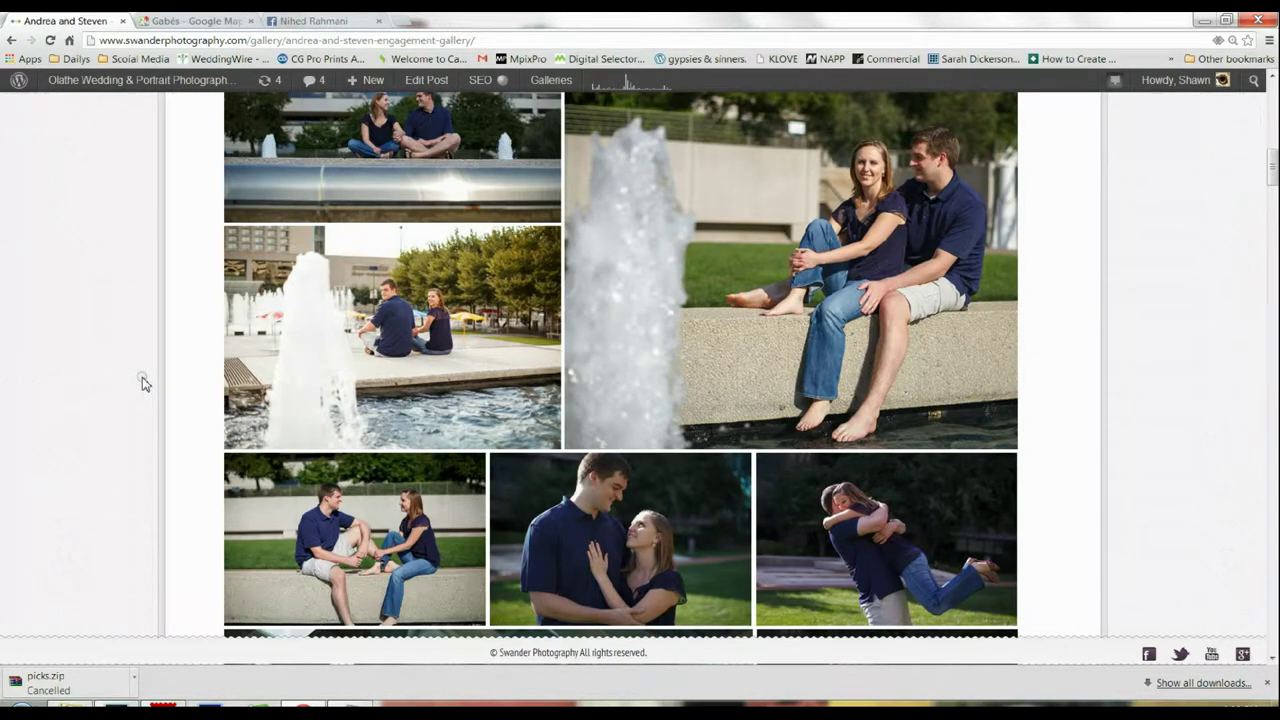
{"action": "scroll", "coordinate": [141, 382], "scroll_direction": "down", "scroll_amount": 5}
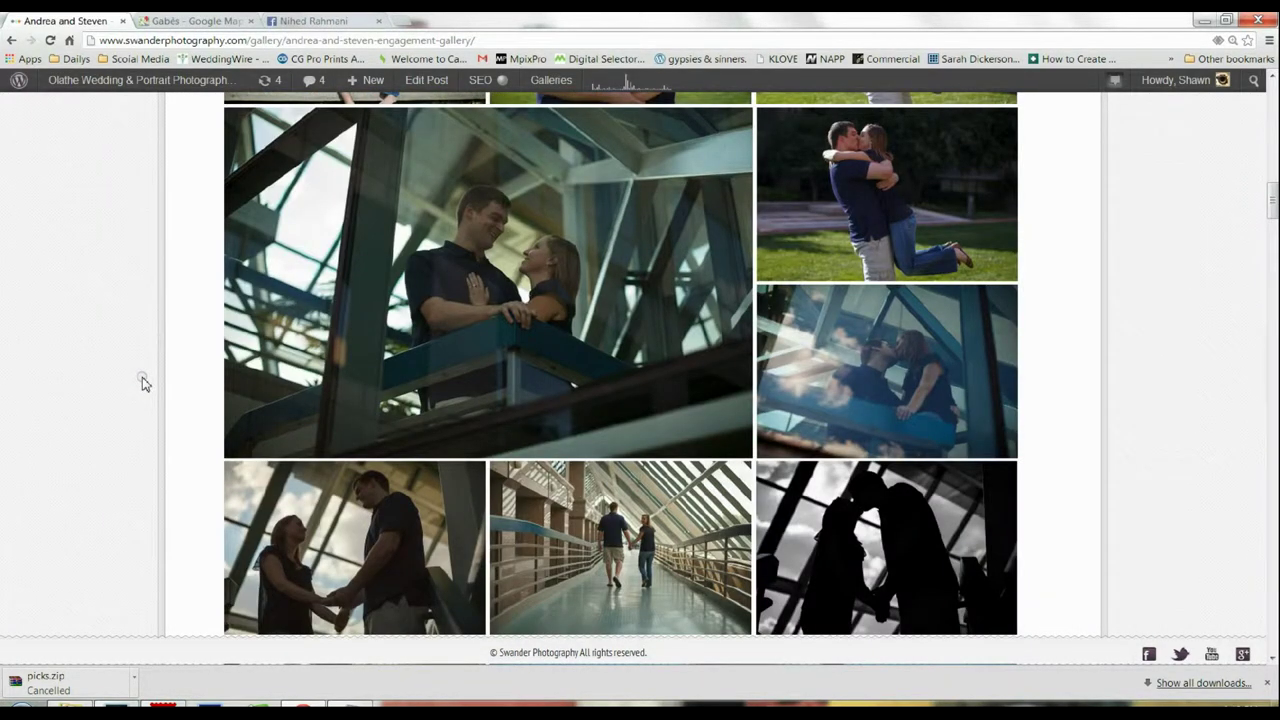
{"action": "scroll", "coordinate": [141, 382], "scroll_direction": "down", "scroll_amount": 5}
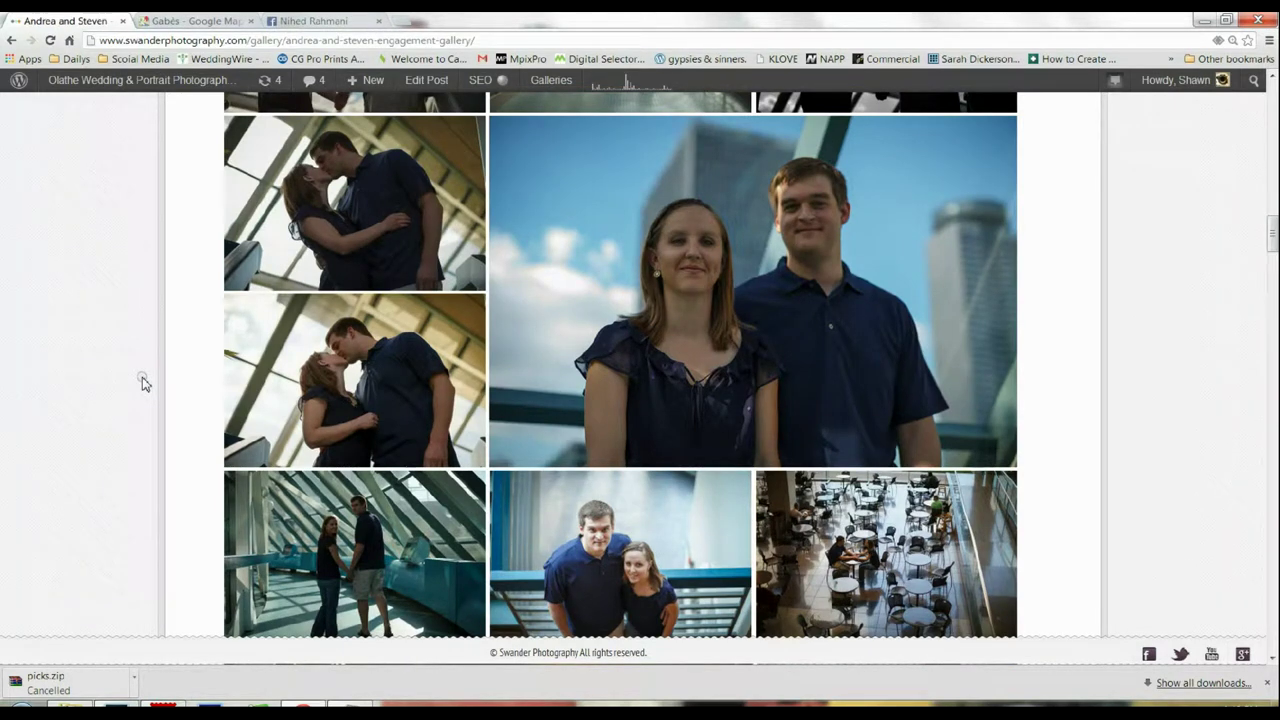
{"action": "scroll", "coordinate": [141, 382], "scroll_direction": "up", "scroll_amount": 15}
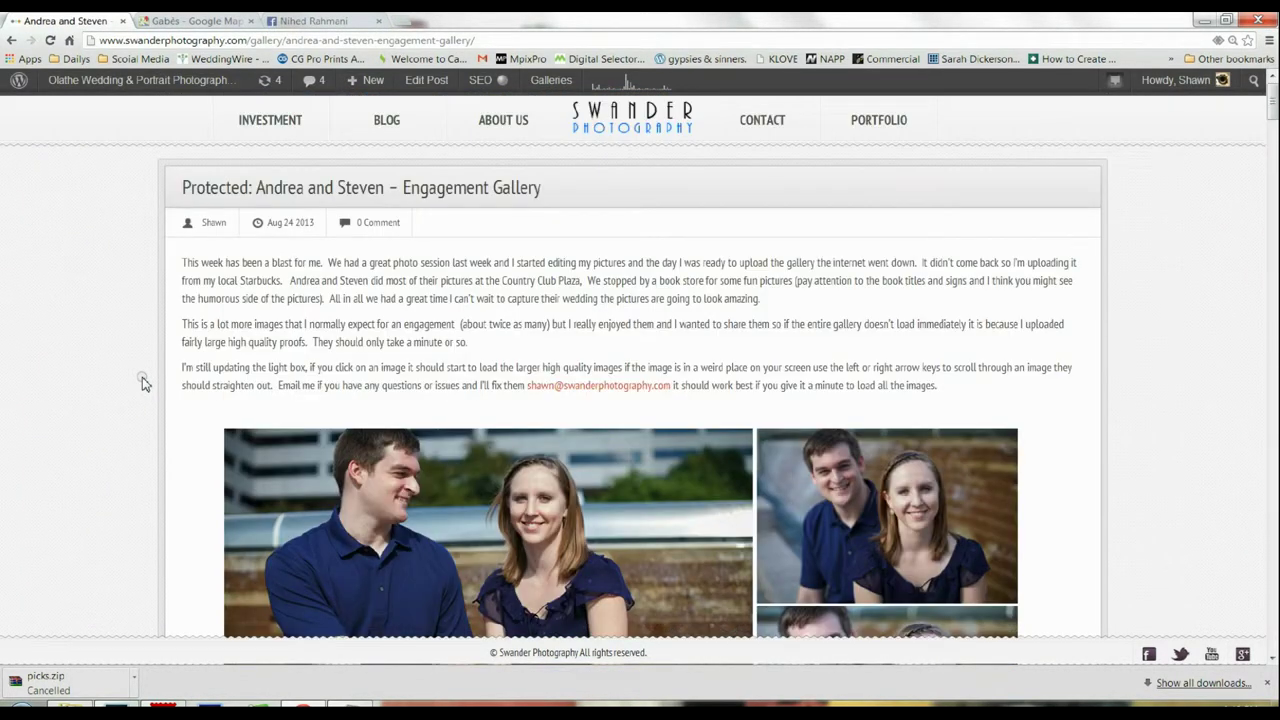
{"action": "scroll", "coordinate": [141, 382], "scroll_direction": "down", "scroll_amount": 20}
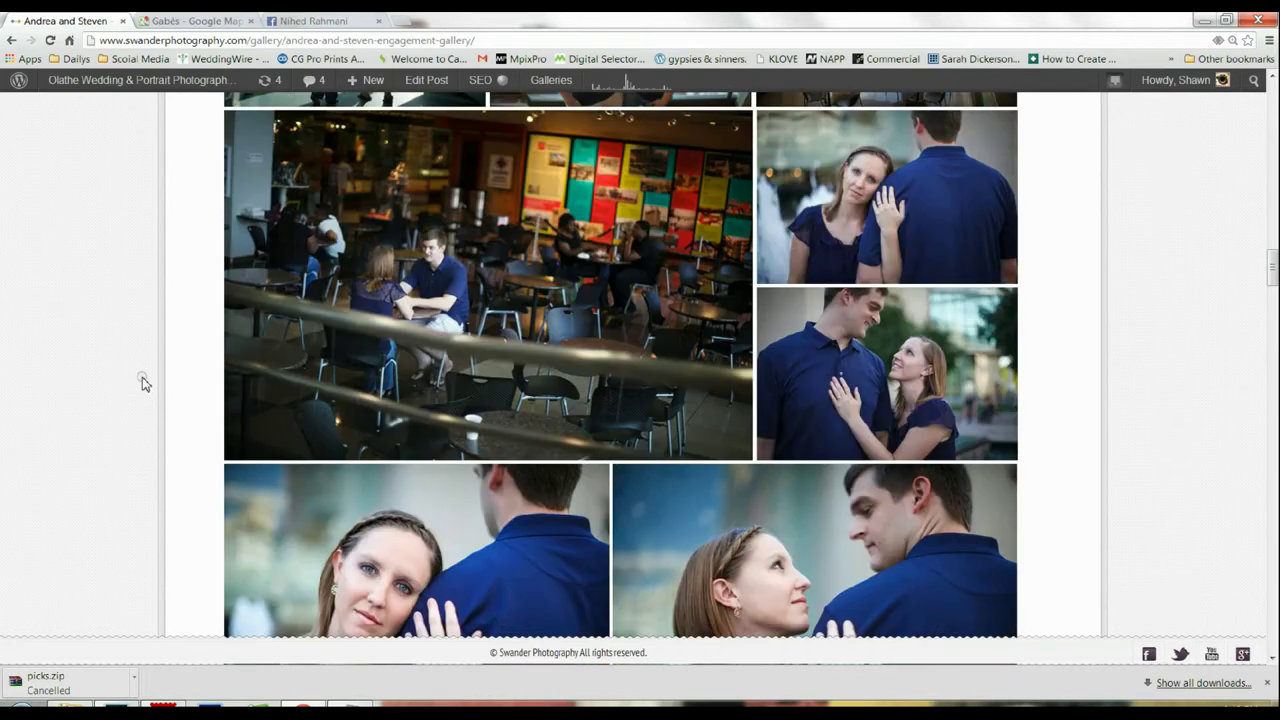
{"action": "scroll", "coordinate": [141, 382], "scroll_direction": "down", "scroll_amount": 5}
{"action": "scroll", "coordinate": [141, 382], "scroll_direction": "up", "scroll_amount": 3}
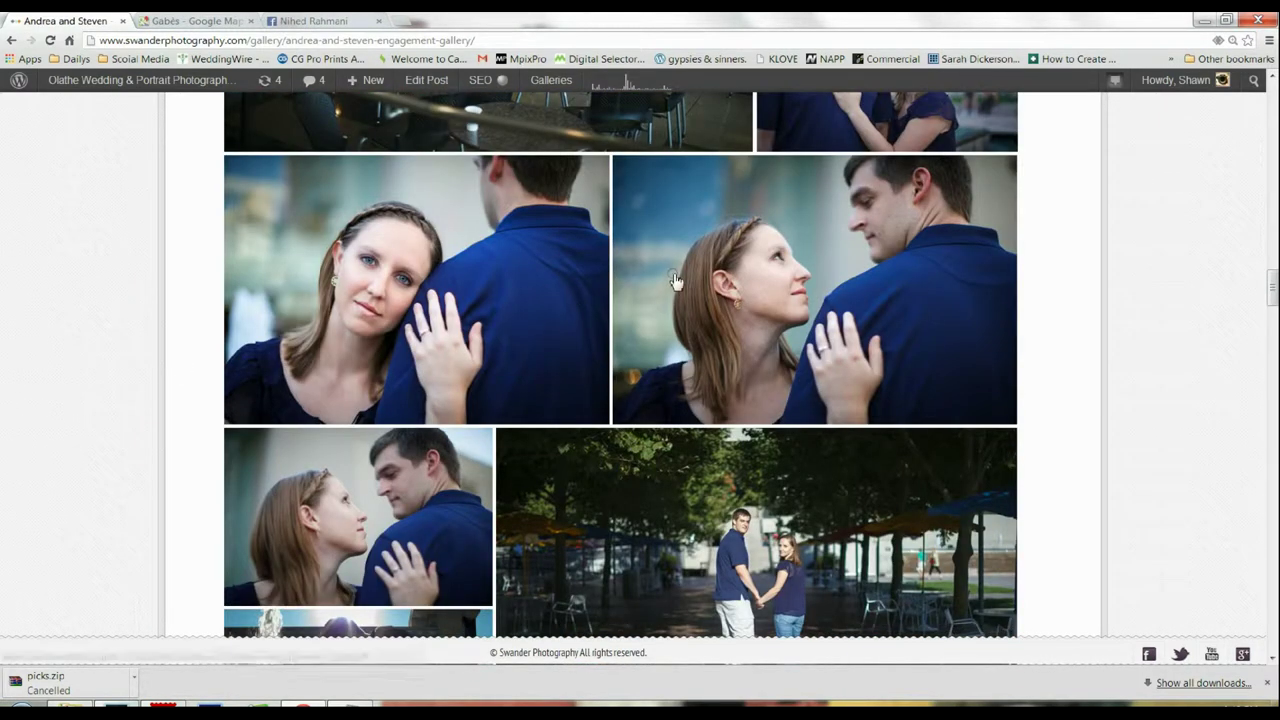
{"action": "left_click", "coordinate": [510, 296]}
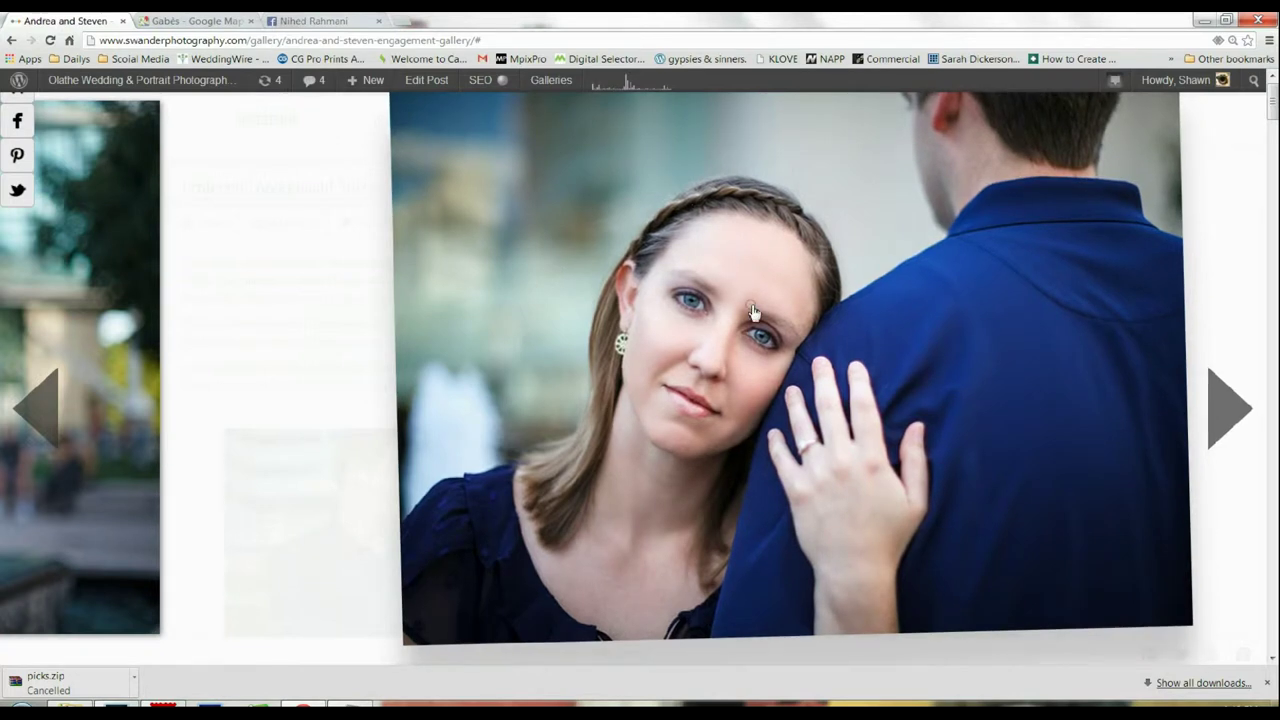
Show the close-up photo's print sizes, expanded with More Print Options to include canvas wraps.
{"action": "left_click", "coordinate": [861, 386]}
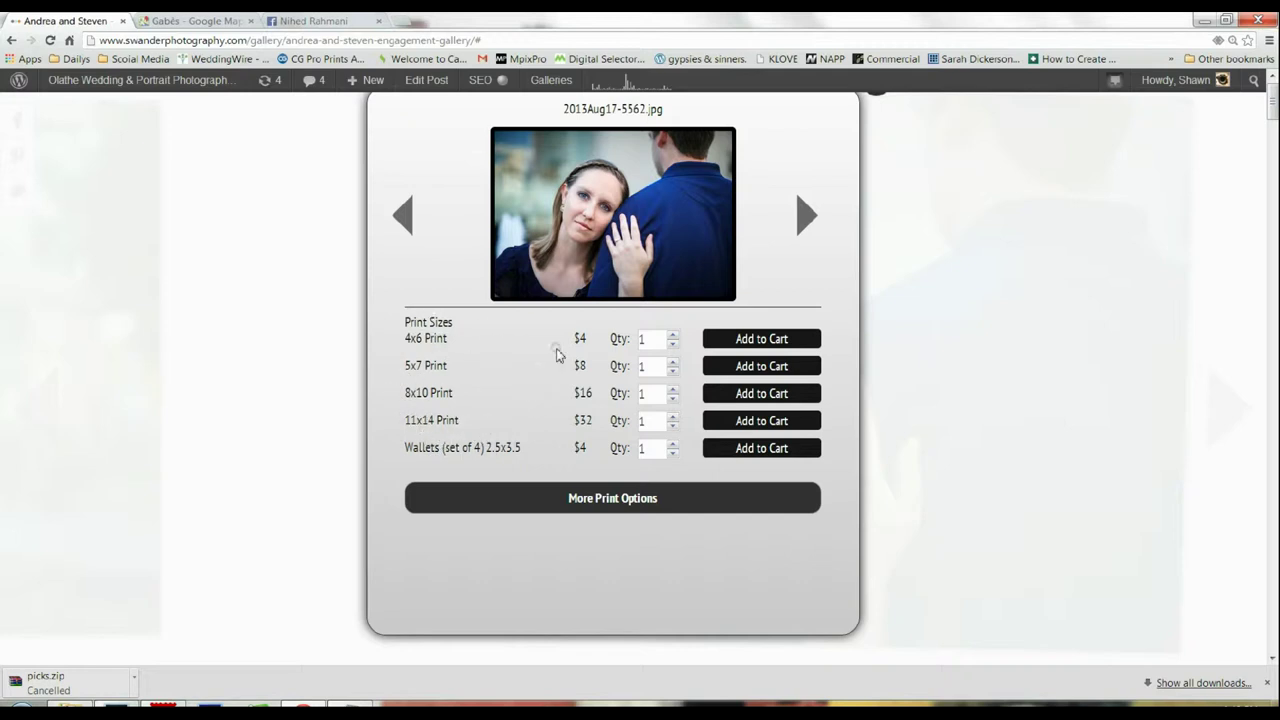
{"action": "left_click", "coordinate": [508, 501]}
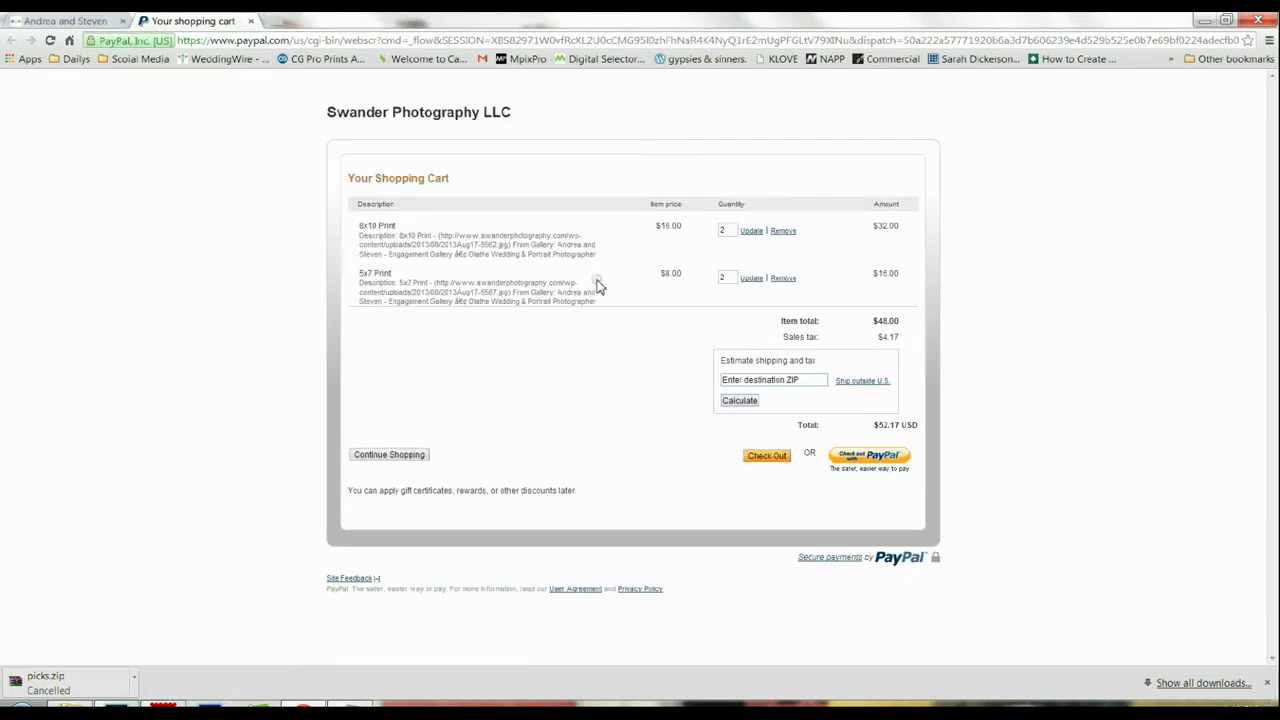
Review the PayPal cart quantities: two 8x10 prints ($32.00) and two 5x7 prints ($16.00).
{"action": "left_click", "coordinate": [730, 230]}
{"action": "double_click", "coordinate": [729, 231]}
{"action": "left_click", "coordinate": [724, 278]}
{"action": "left_click", "coordinate": [590, 343]}
Estimate shipping to ZIP 66061, adding $4.95 shipping for a $57.12 total.
{"action": "left_click", "coordinate": [743, 380]}
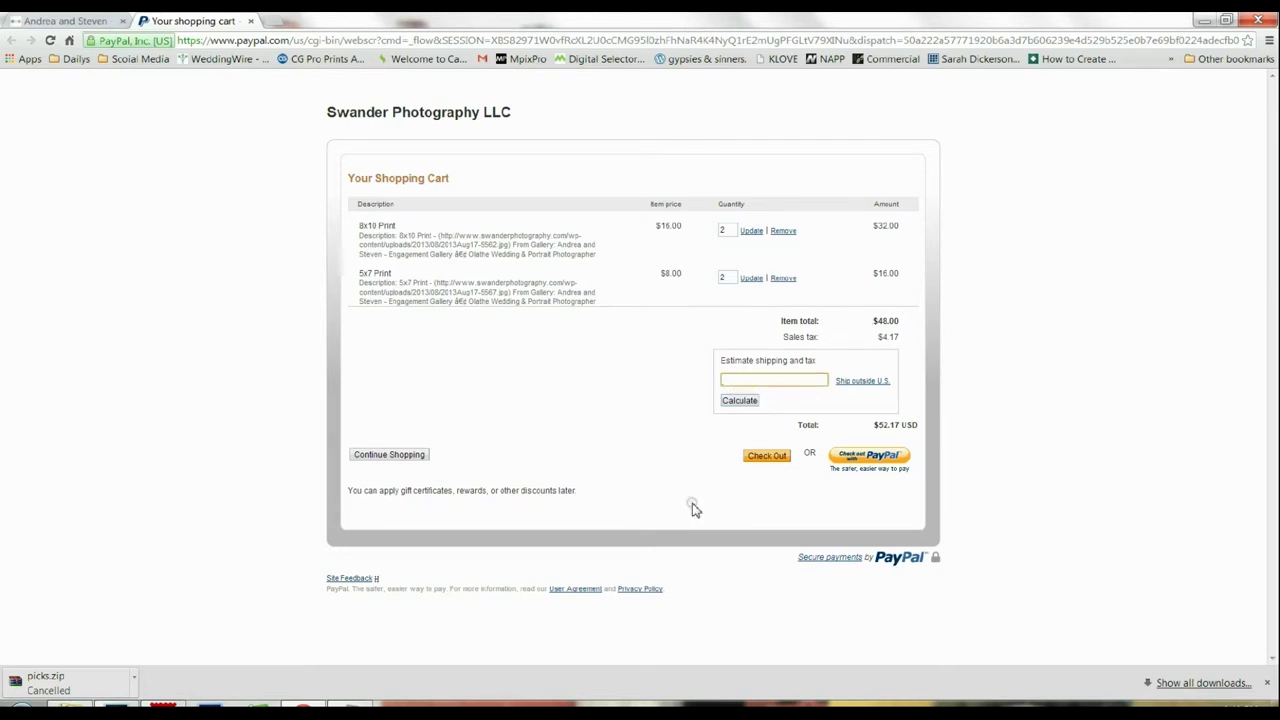
{"action": "type", "text": "6606"}
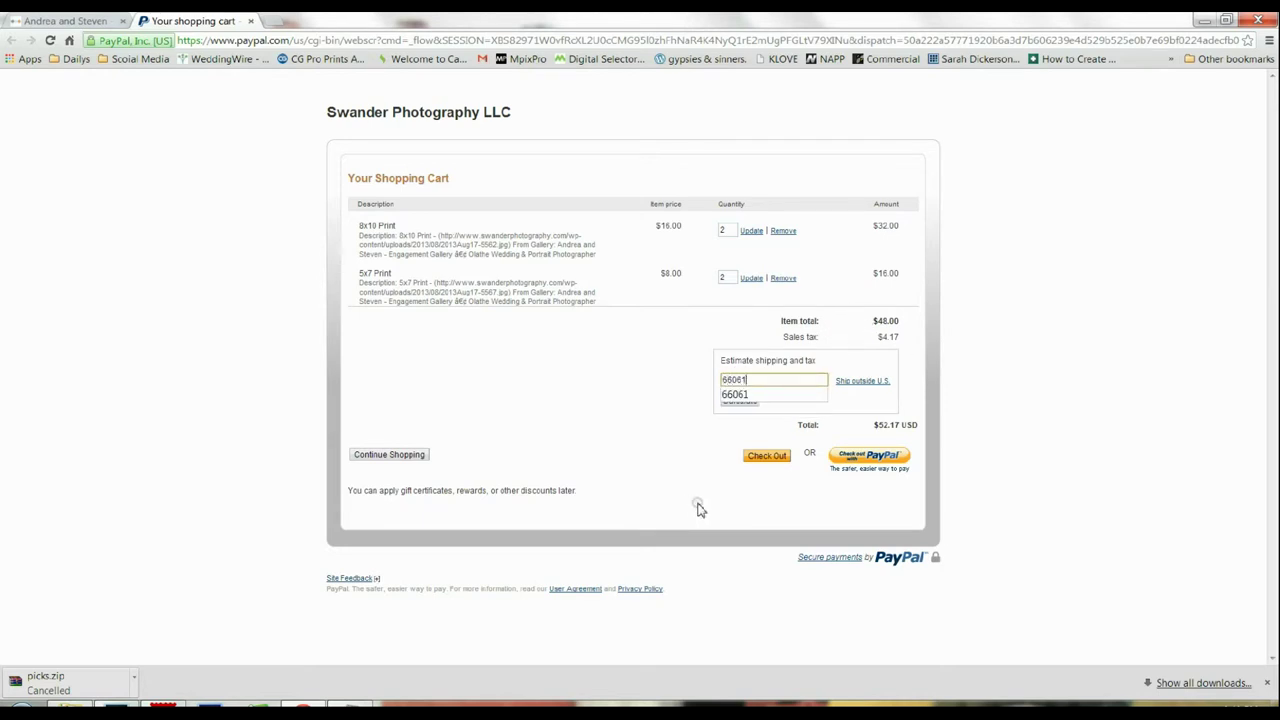
{"action": "type", "text": "1"}
{"action": "left_click", "coordinate": [733, 402]}
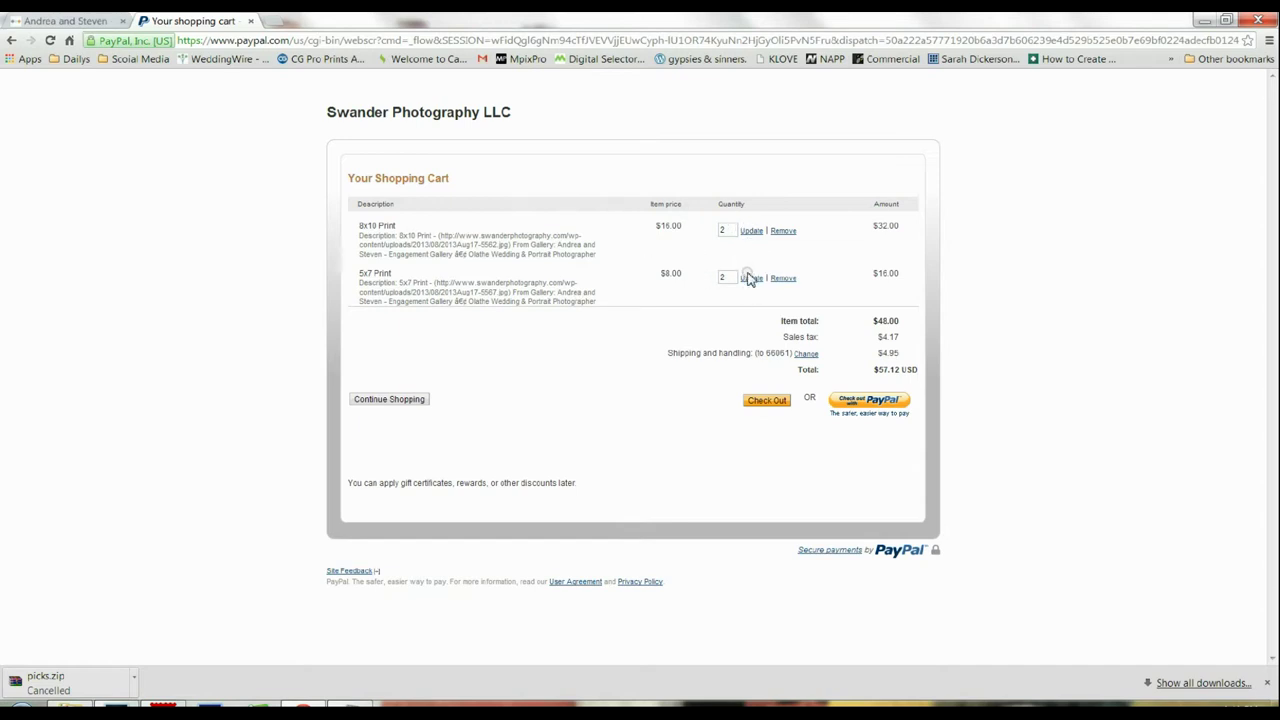
Remove the 5x7 prints and update the 8x10 print quantity to 3.
{"action": "left_click", "coordinate": [782, 279]}
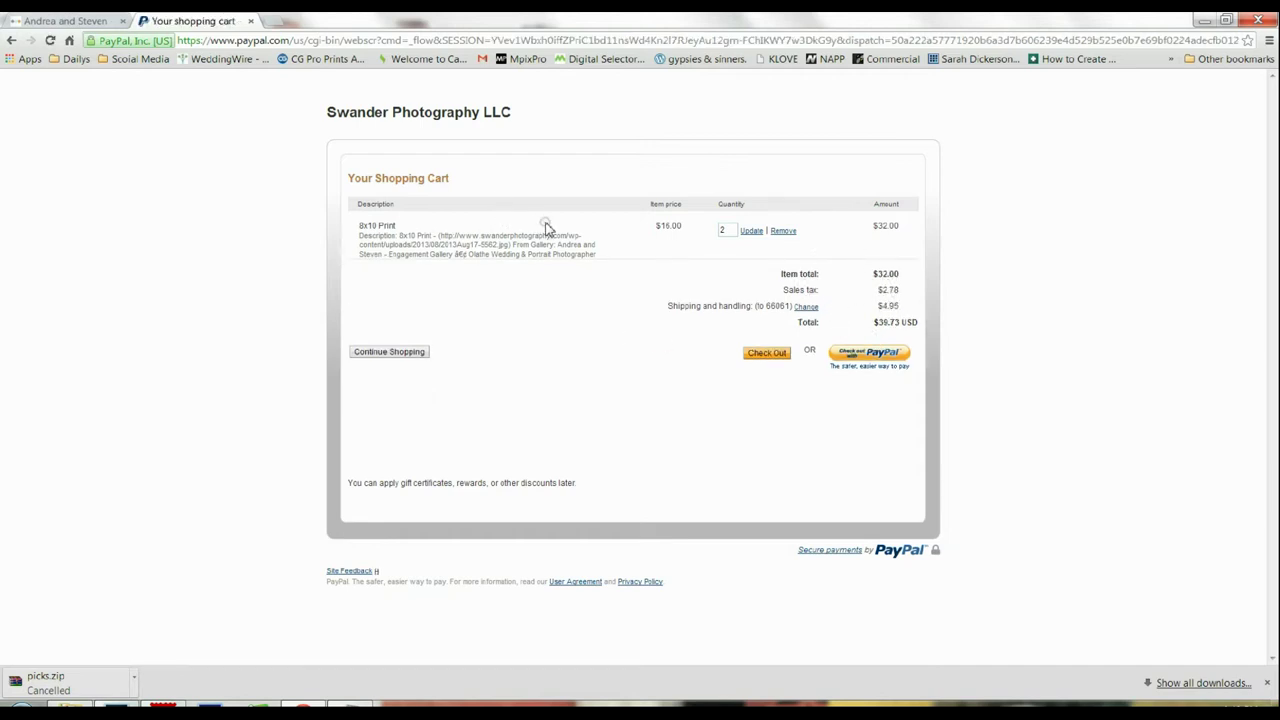
{"action": "double_click", "coordinate": [729, 231]}
{"action": "type", "text": "3"}
{"action": "left_click", "coordinate": [751, 231]}
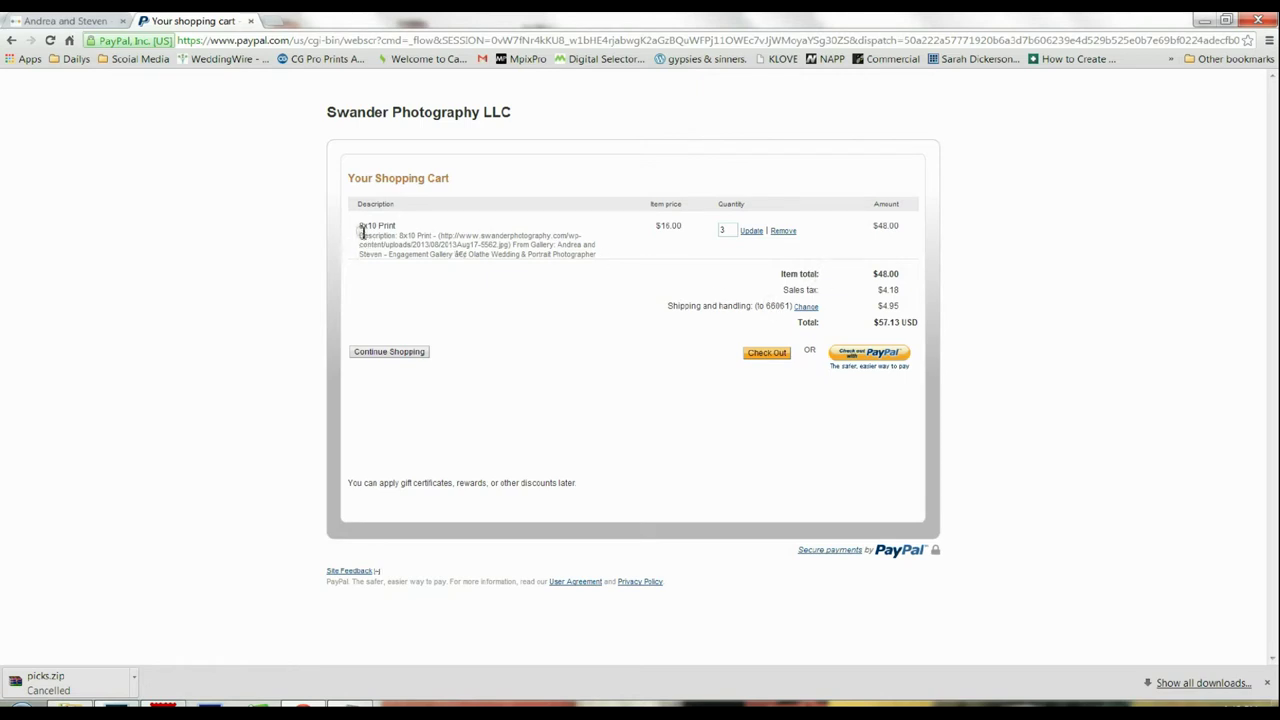
Highlight the 8x10 Print item name and its description link text.
{"action": "left_click_drag", "start_coordinate": [362, 230], "coordinate": [420, 222]}
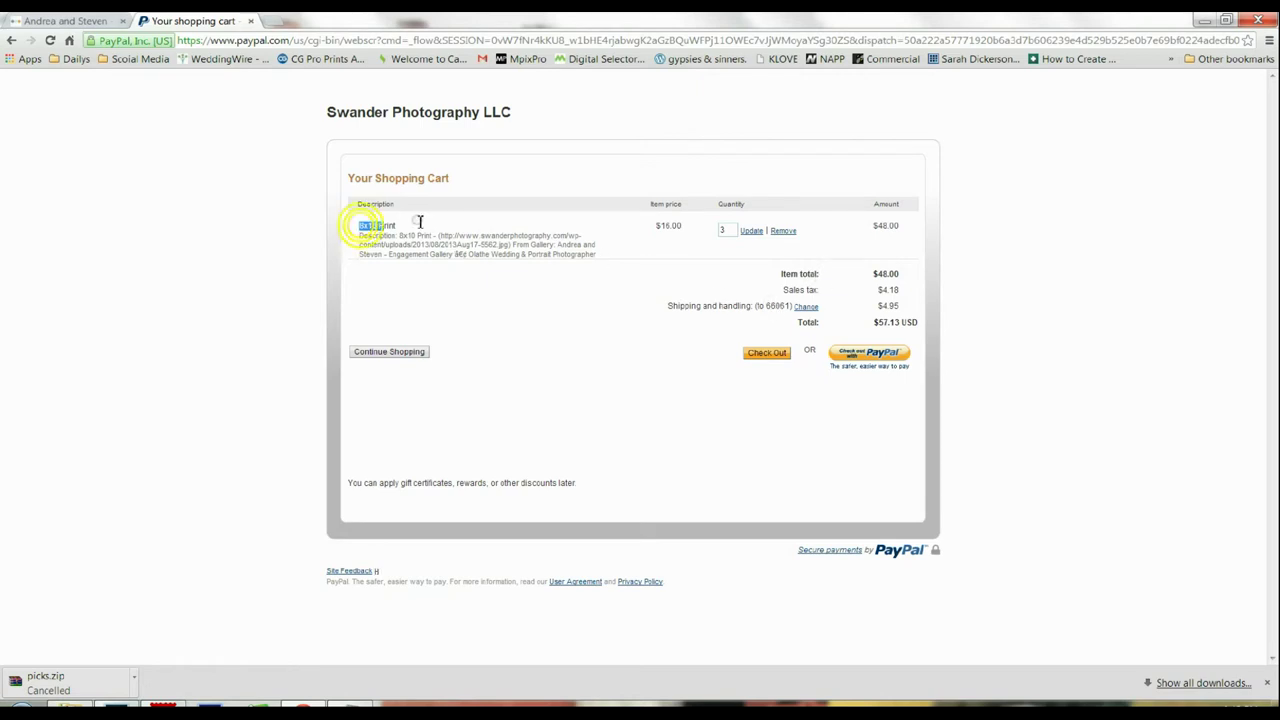
{"action": "left_click", "coordinate": [358, 244]}
{"action": "left_click_drag", "start_coordinate": [362, 236], "coordinate": [468, 248]}
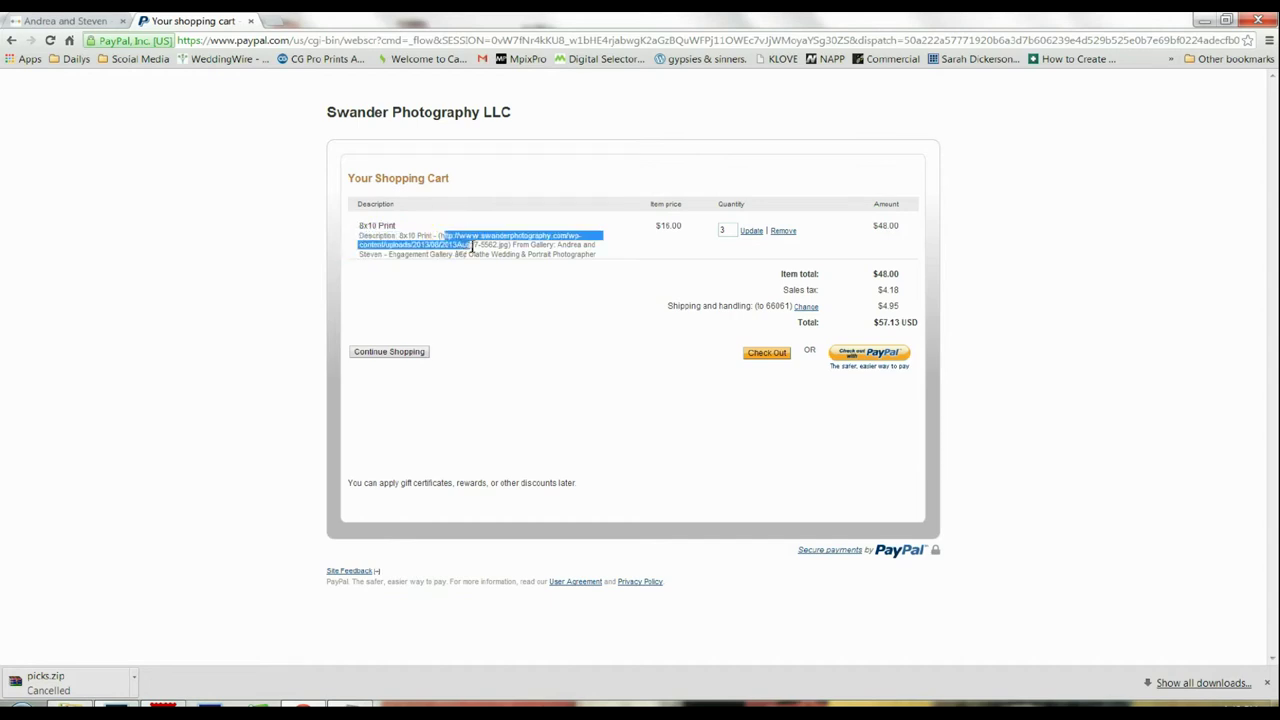
{"action": "left_click", "coordinate": [537, 256]}
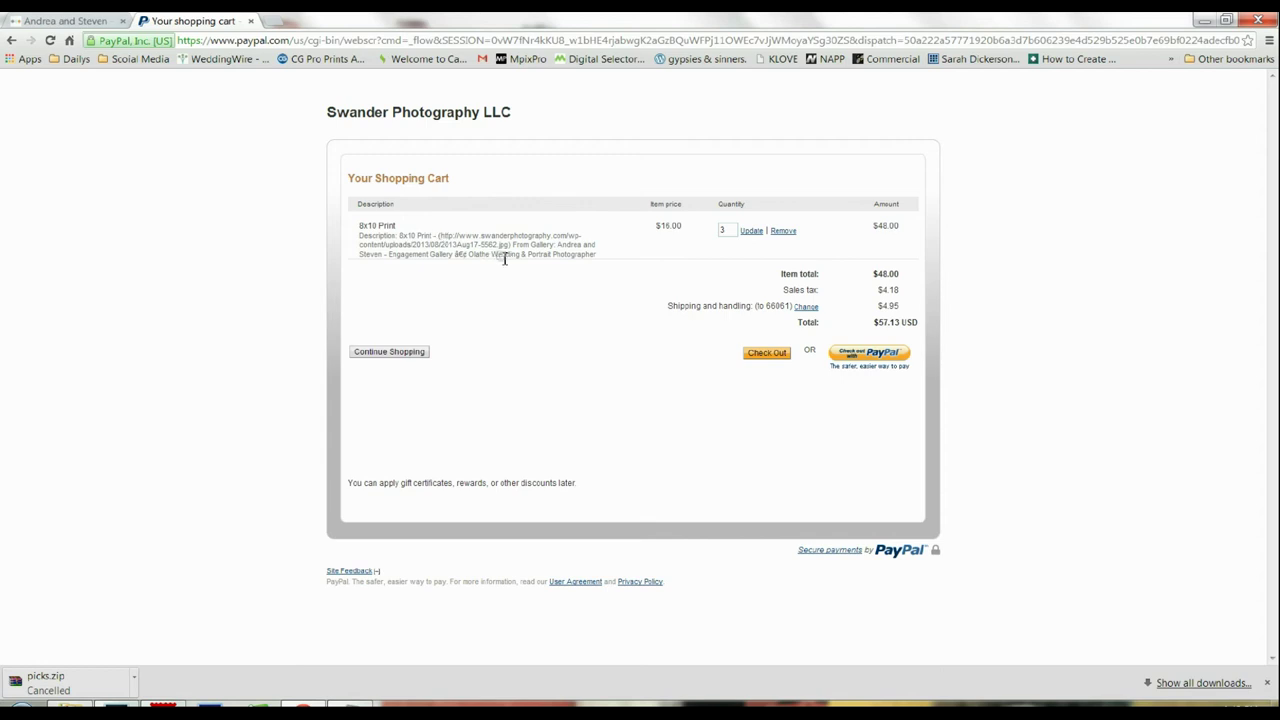
Return to the gallery tab, closing the print size options and the enlarged photo.
{"action": "left_click", "coordinate": [68, 20]}
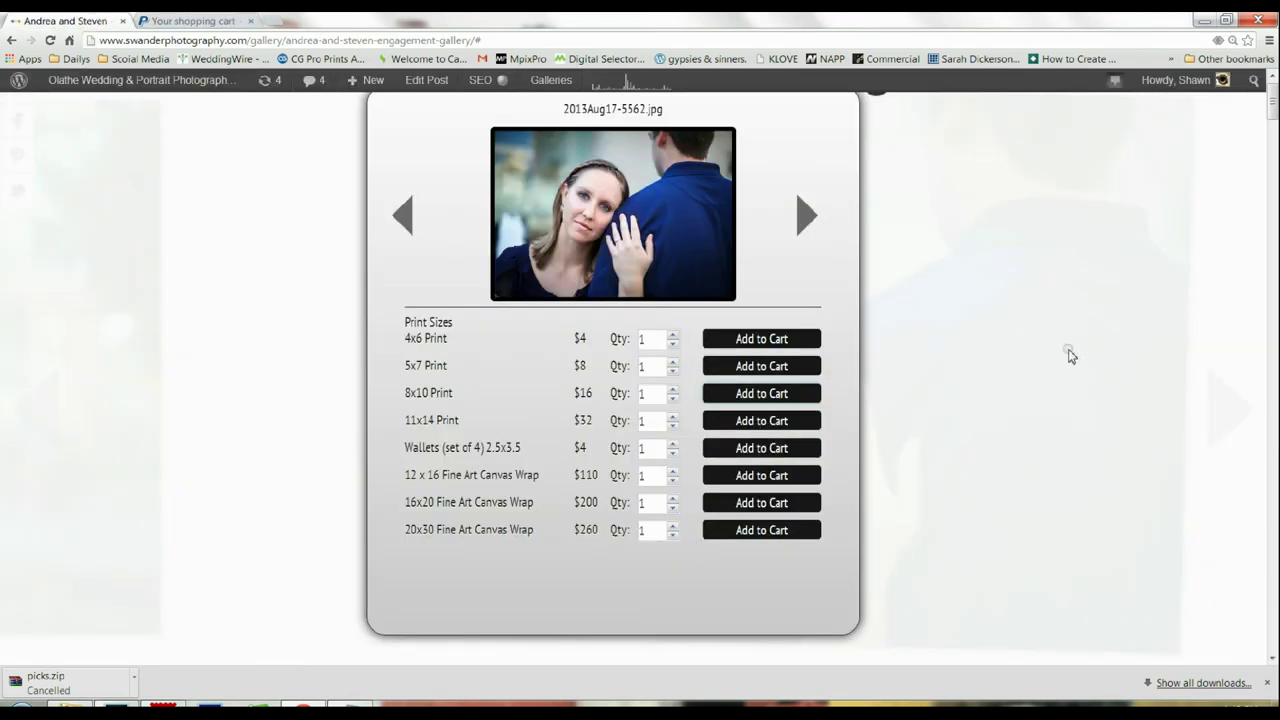
{"action": "left_click", "coordinate": [982, 466]}
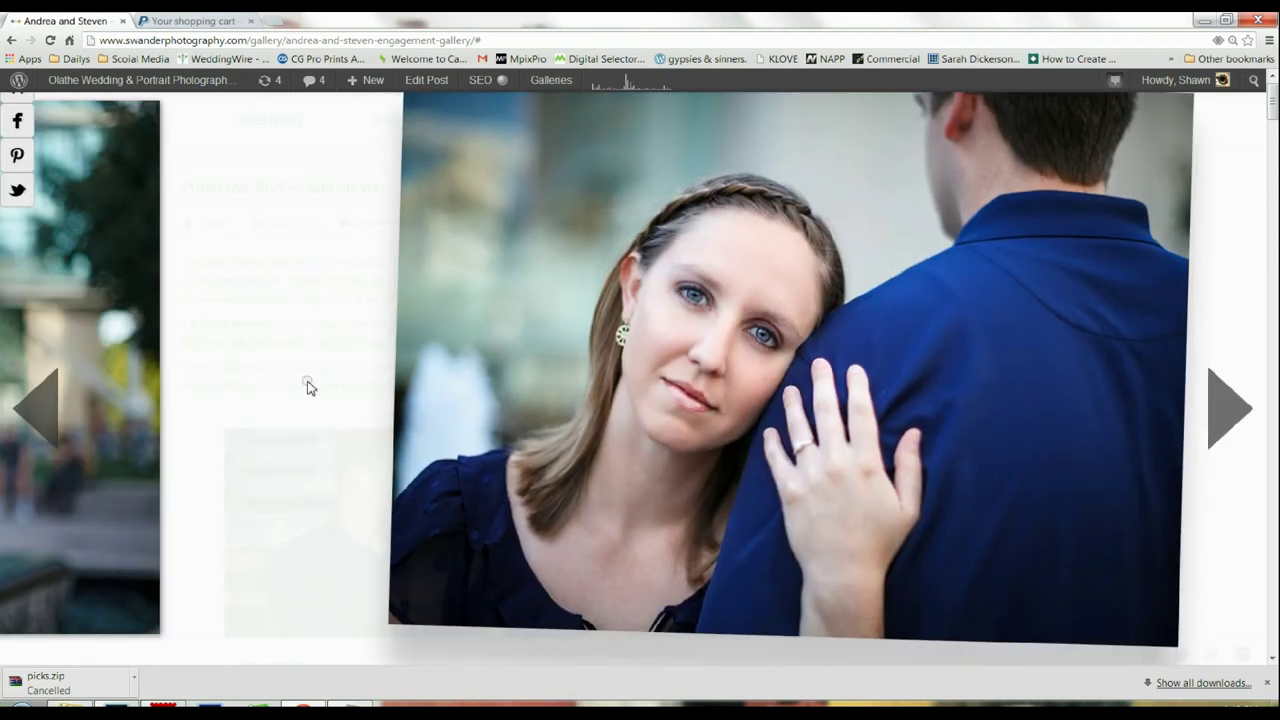
{"action": "left_click", "coordinate": [308, 388]}
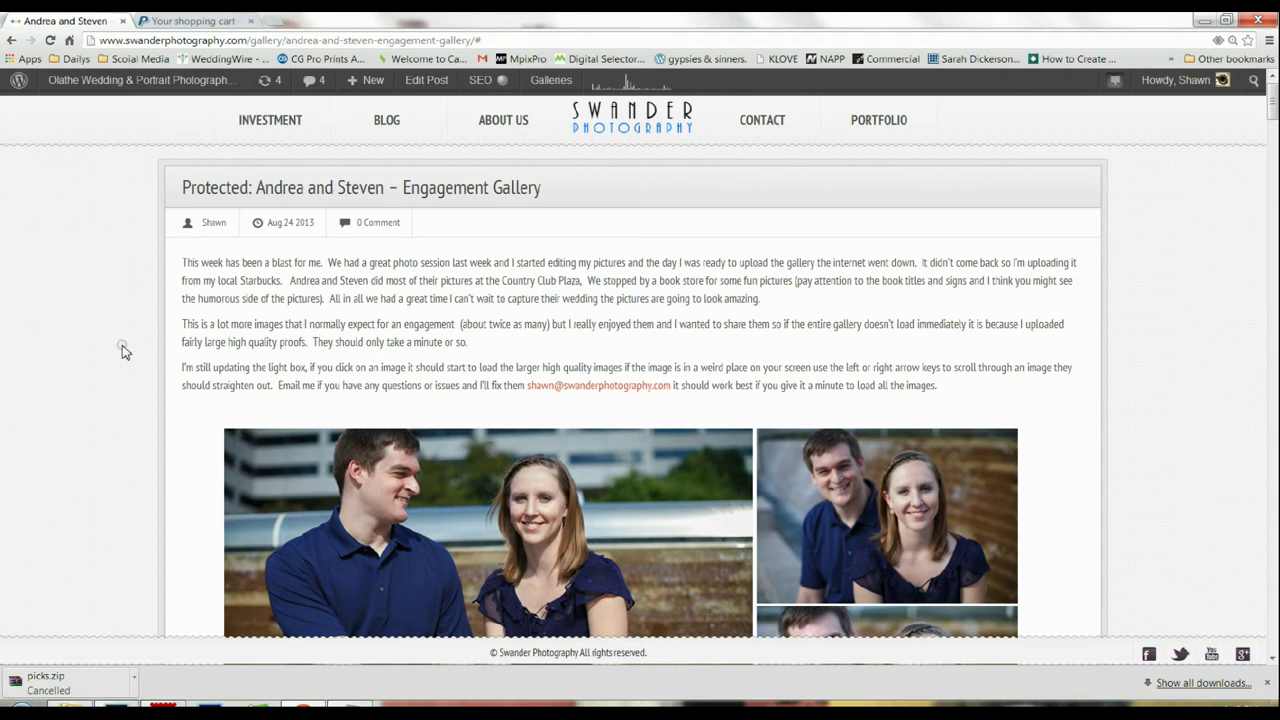
Scroll up and down through the engagement gallery's photo grid.
{"action": "scroll", "coordinate": [122, 350], "scroll_direction": "down", "scroll_amount": 20}
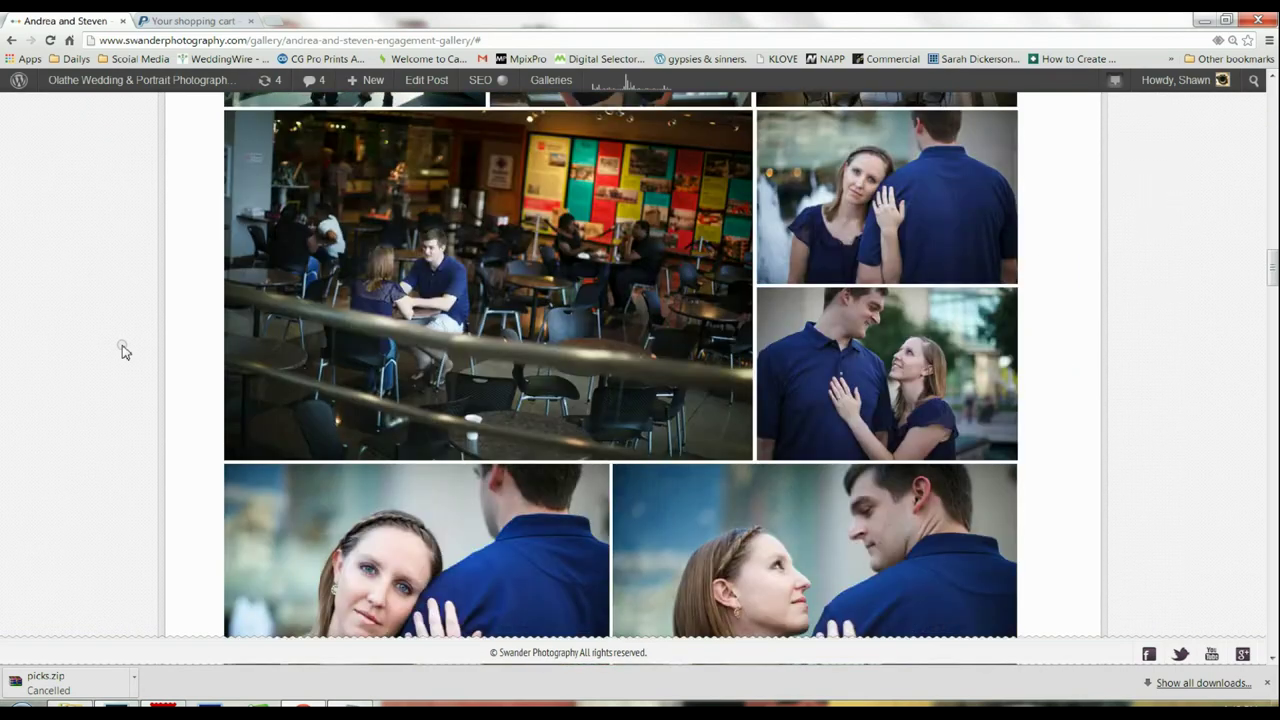
{"action": "scroll", "coordinate": [122, 350], "scroll_direction": "down", "scroll_amount": 15}
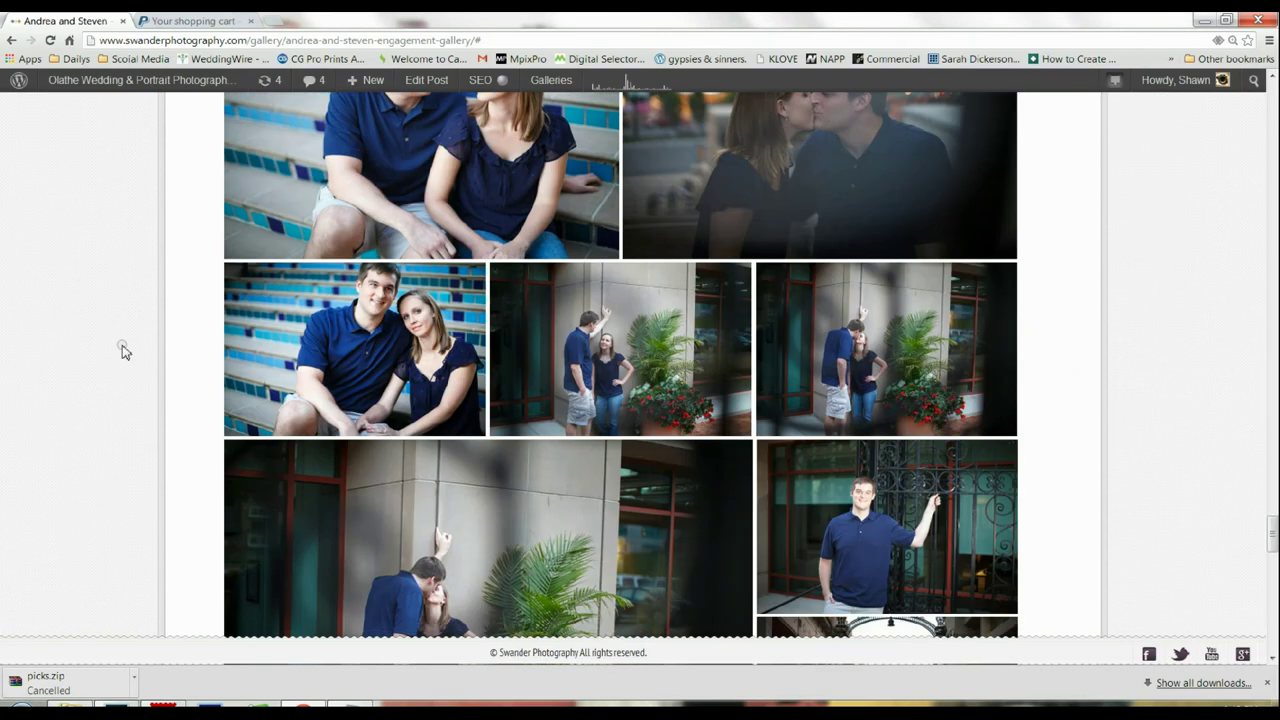
{"action": "scroll", "coordinate": [122, 350], "scroll_direction": "down", "scroll_amount": 10}
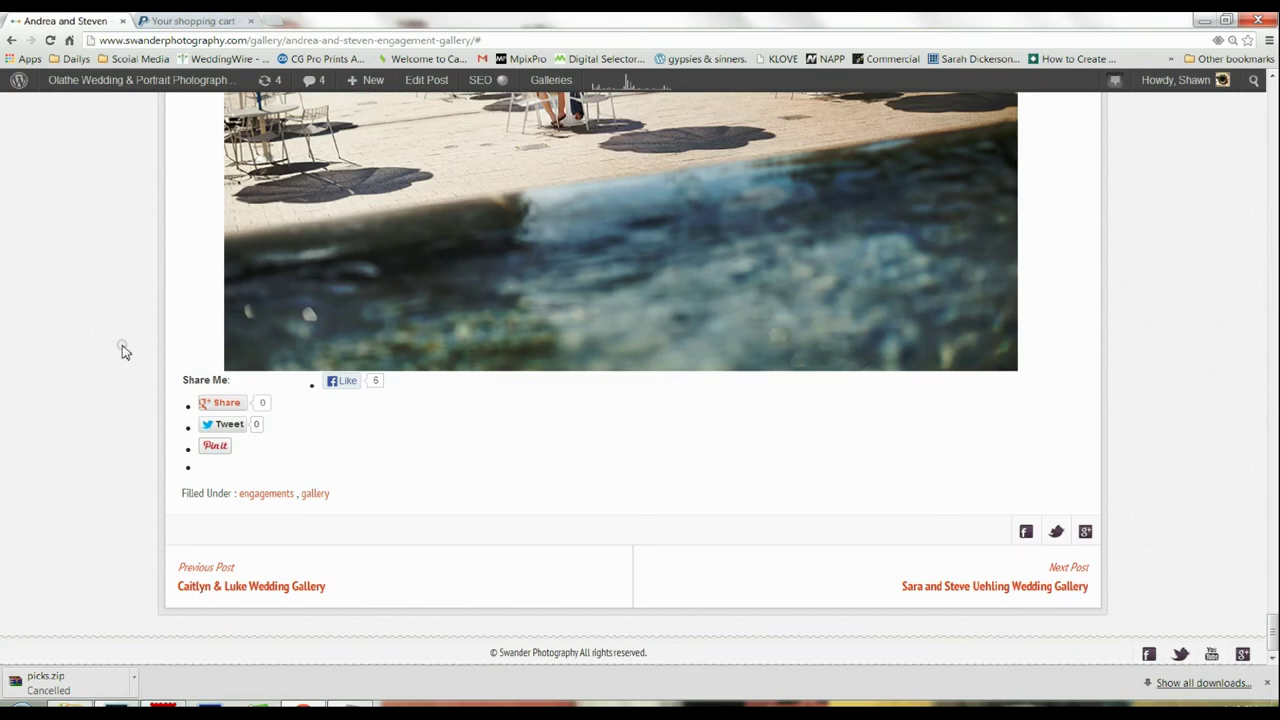
{"action": "scroll", "coordinate": [122, 350], "scroll_direction": "up", "scroll_amount": 5}
{"action": "scroll", "coordinate": [122, 350], "scroll_direction": "up", "scroll_amount": 5}
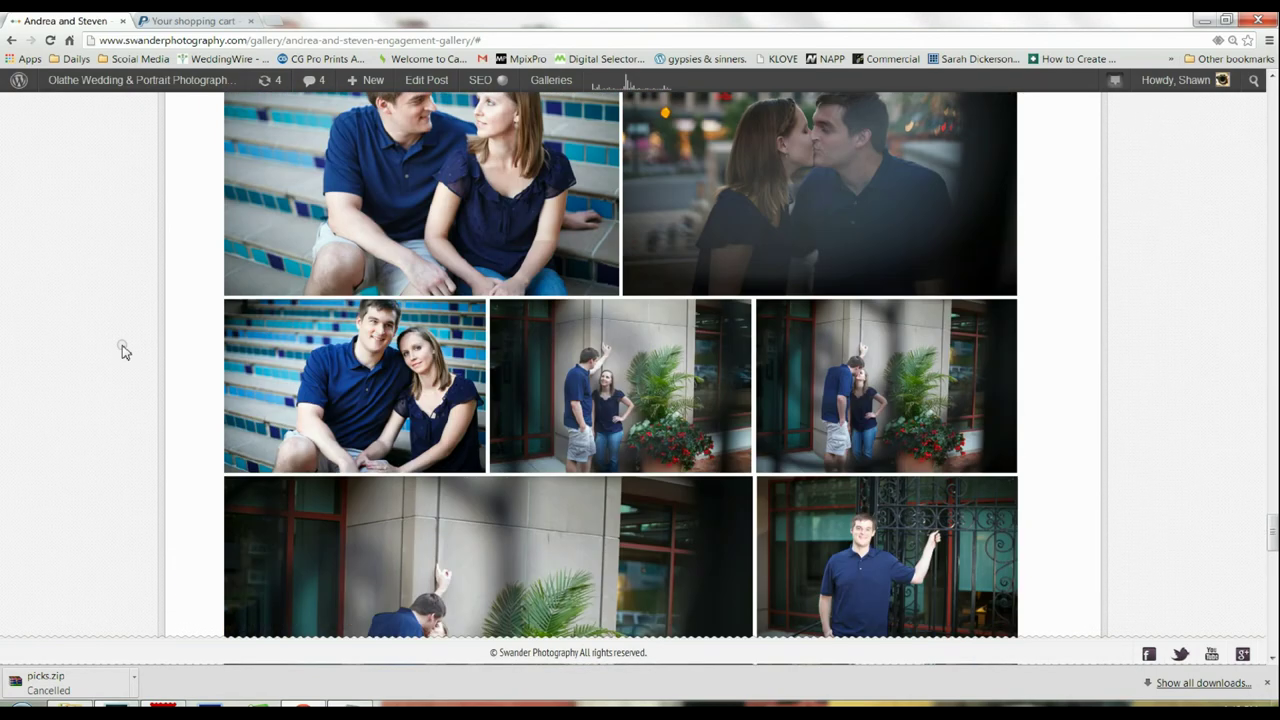
{"action": "scroll", "coordinate": [122, 350], "scroll_direction": "up", "scroll_amount": 3}
{"action": "scroll", "coordinate": [122, 350], "scroll_direction": "down", "scroll_amount": 10}
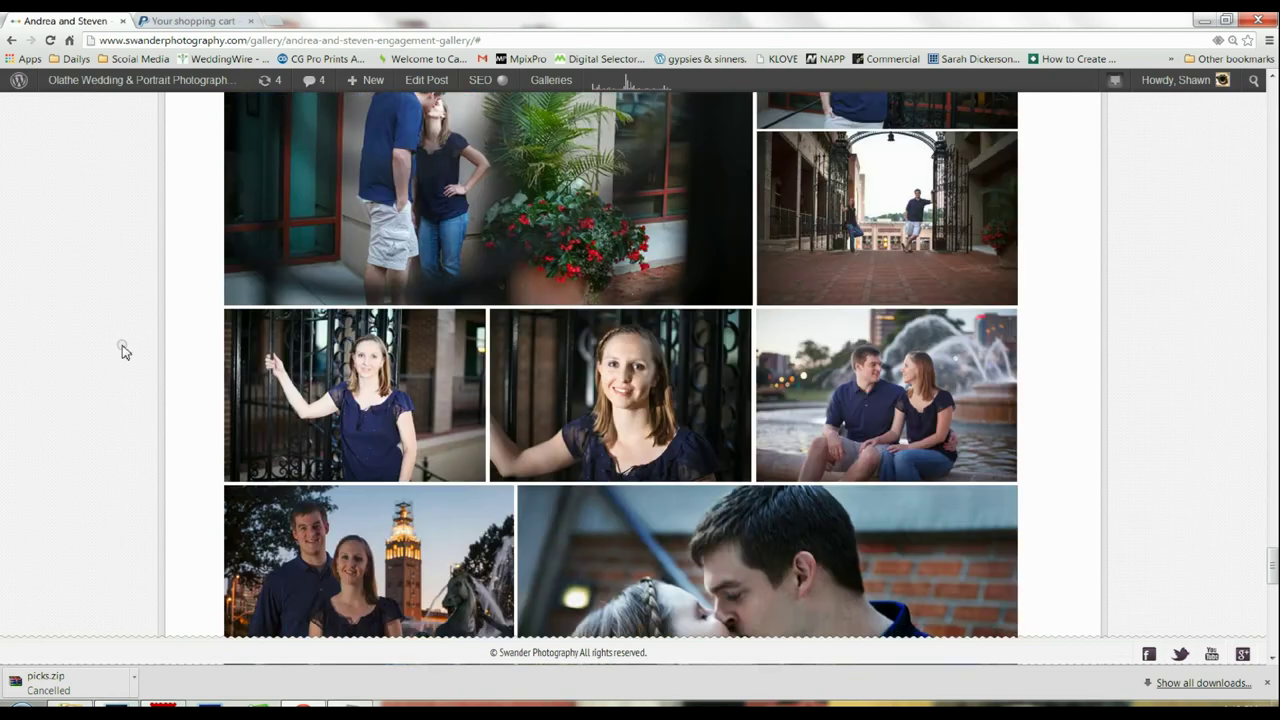
{"action": "scroll", "coordinate": [122, 350], "scroll_direction": "up", "scroll_amount": 20}
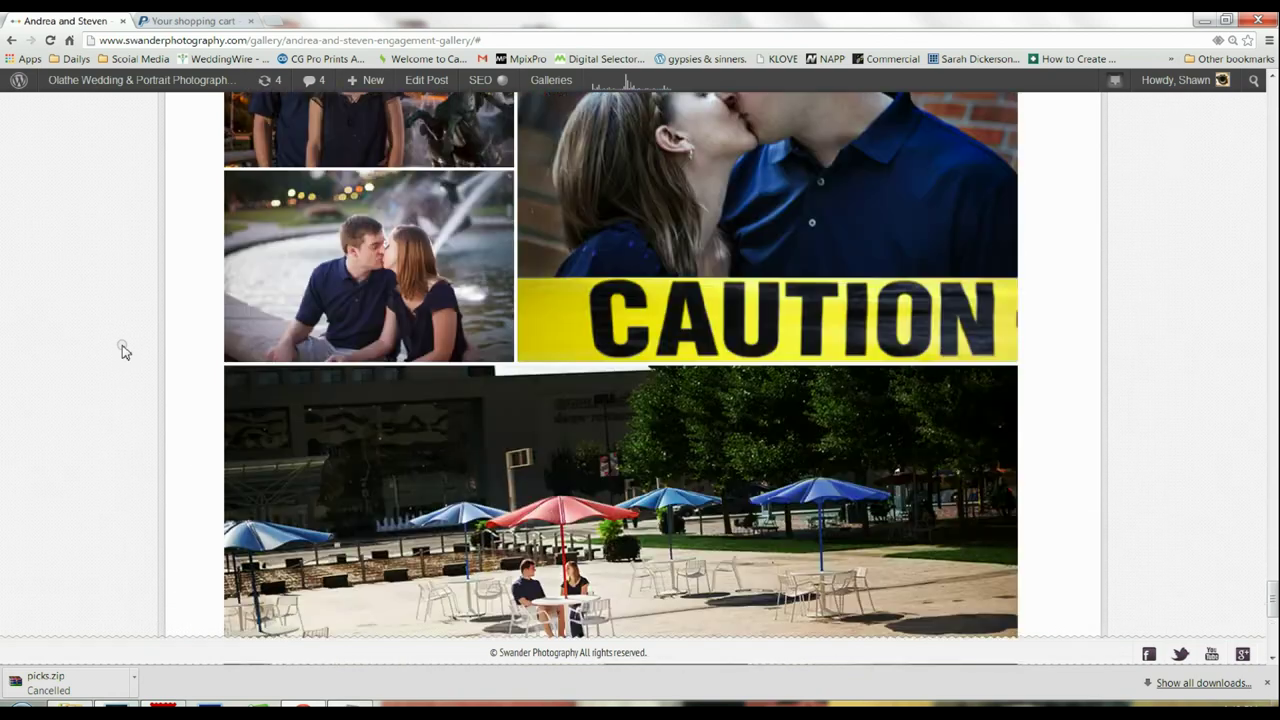
{"action": "scroll", "coordinate": [122, 350], "scroll_direction": "up", "scroll_amount": 20}
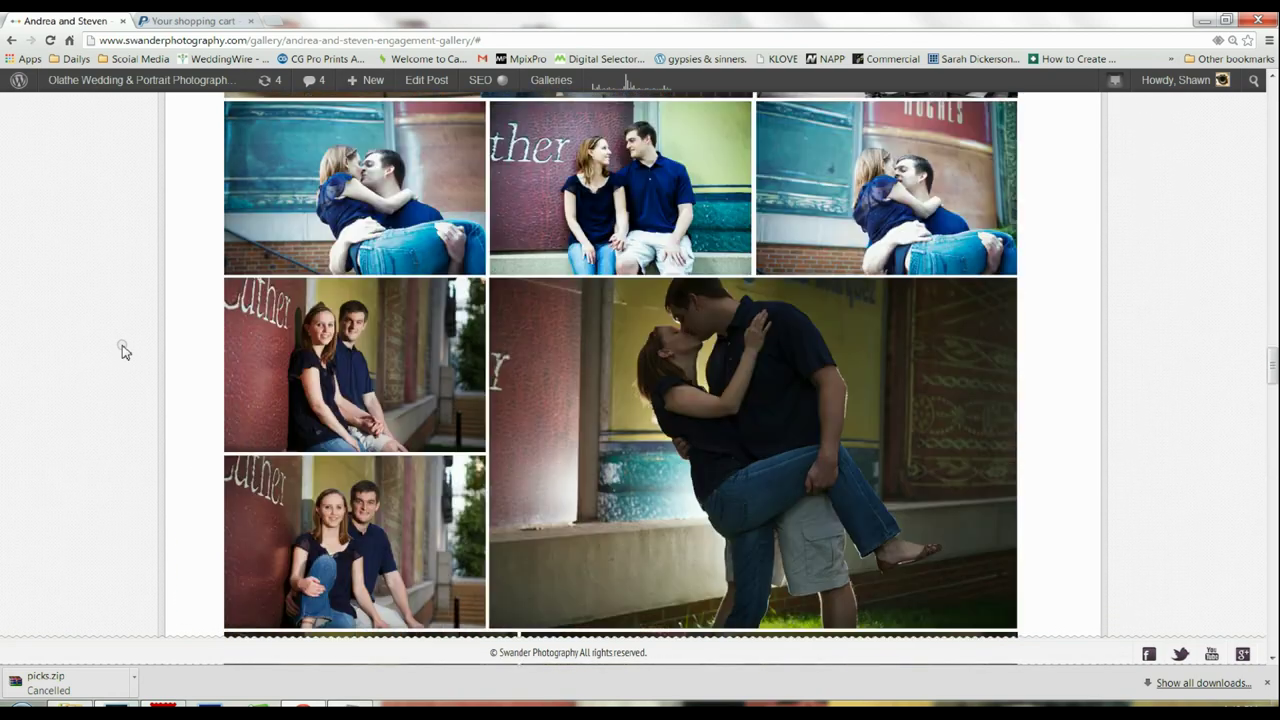
{"action": "scroll", "coordinate": [122, 350], "scroll_direction": "up", "scroll_amount": 20}
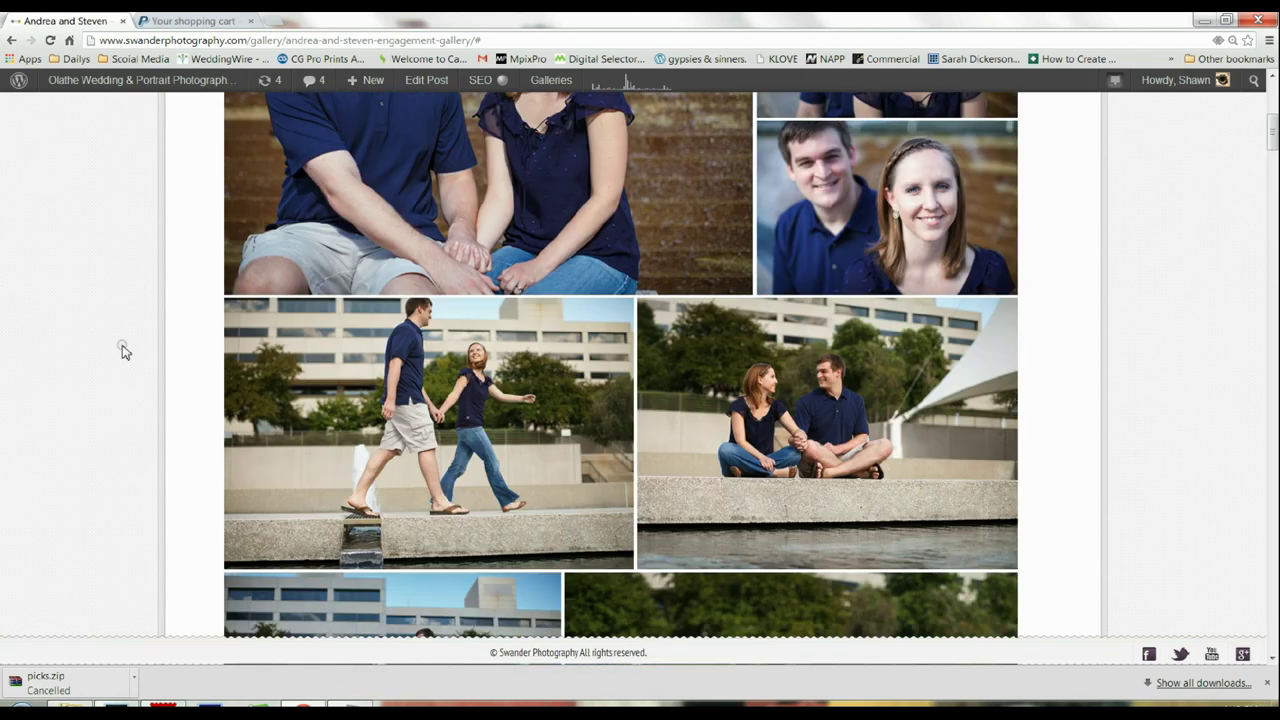